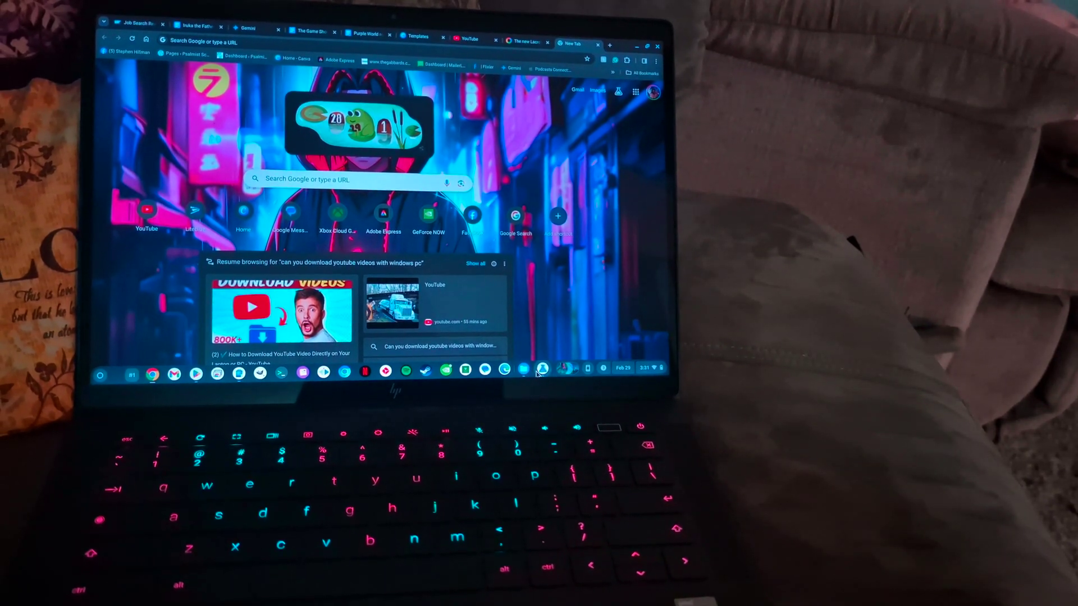
# Open chrome://flags and clear the search box to search for the Lacros flag.
pyautogui.click(543, 365)
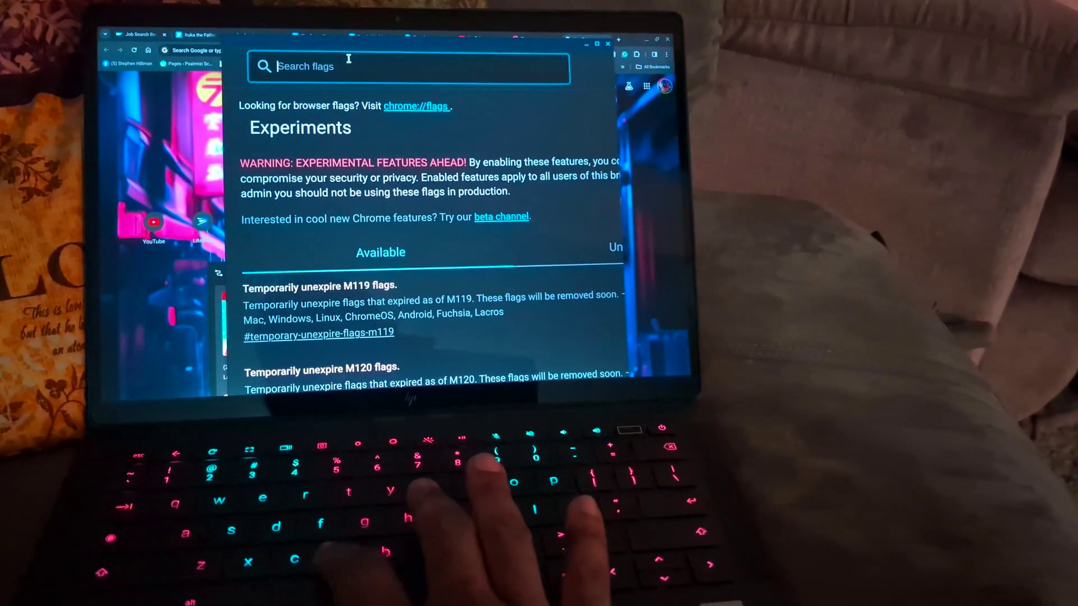
pyautogui.write('chr')
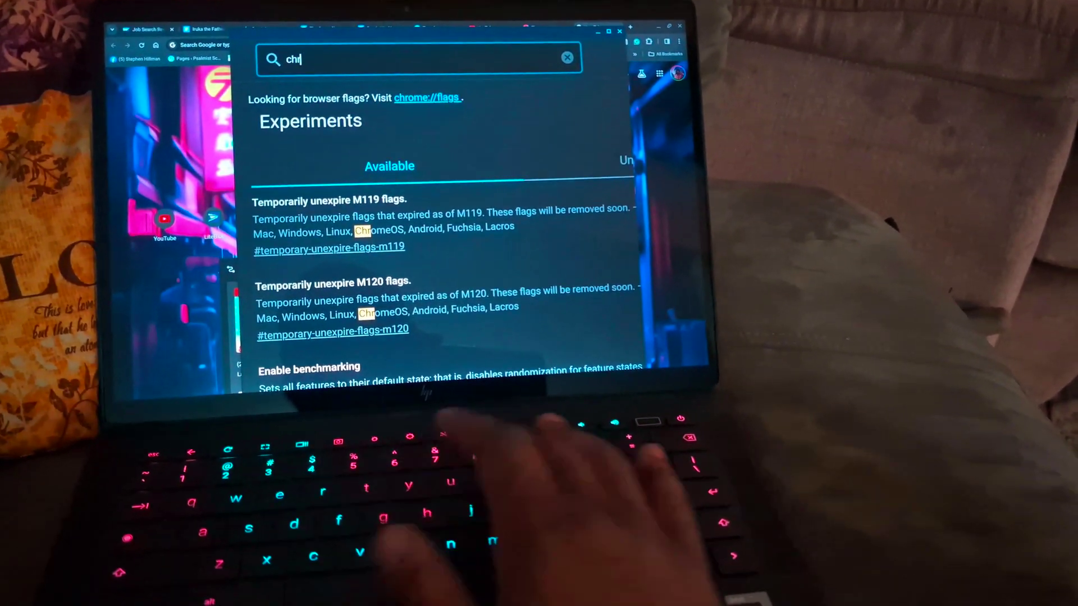
pyautogui.write('ome')
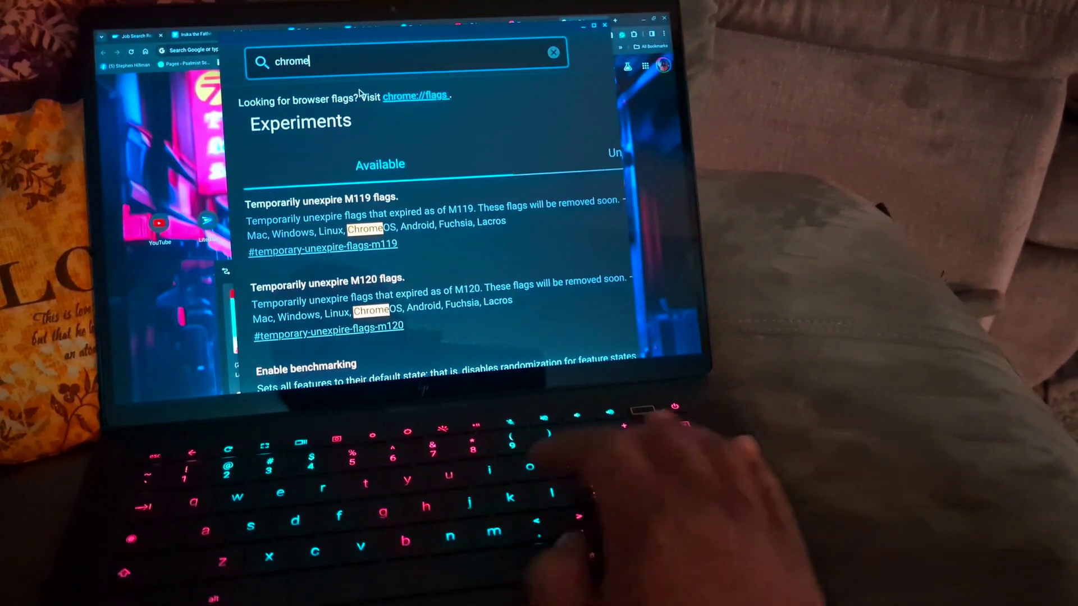
pyautogui.write(':')
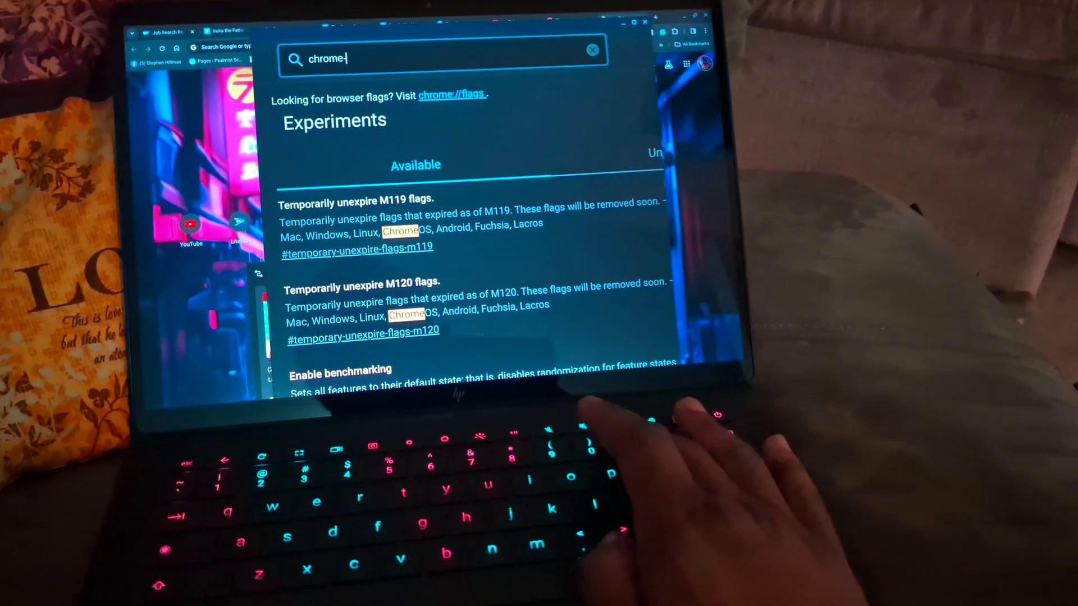
pyautogui.press('BackSpace')
pyautogui.press('BackSpace')
pyautogui.press('BackSpace')
pyautogui.press('BackSpace')
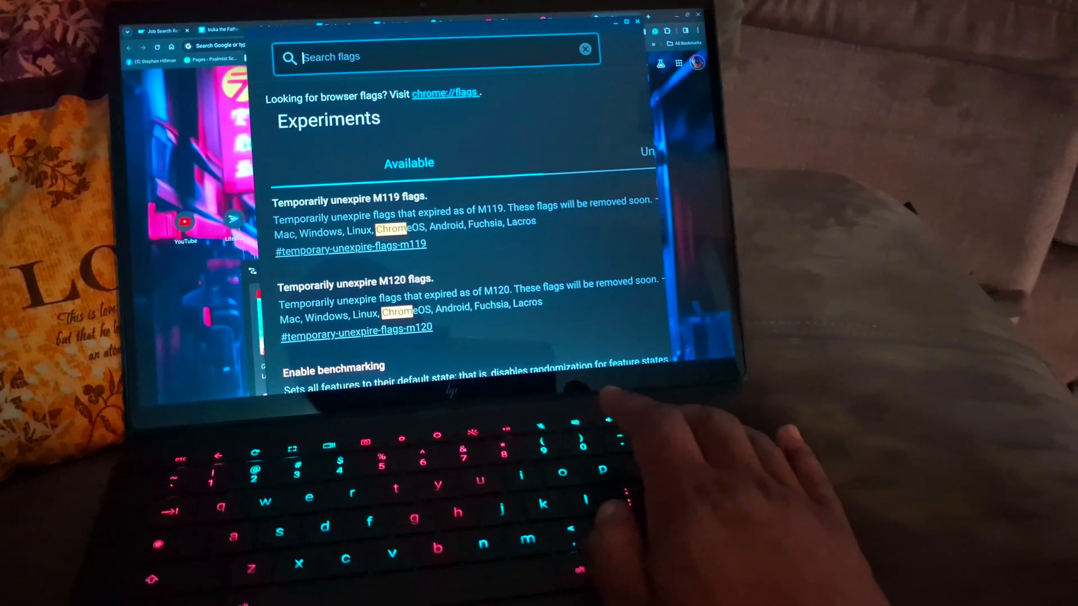
pyautogui.write('l')
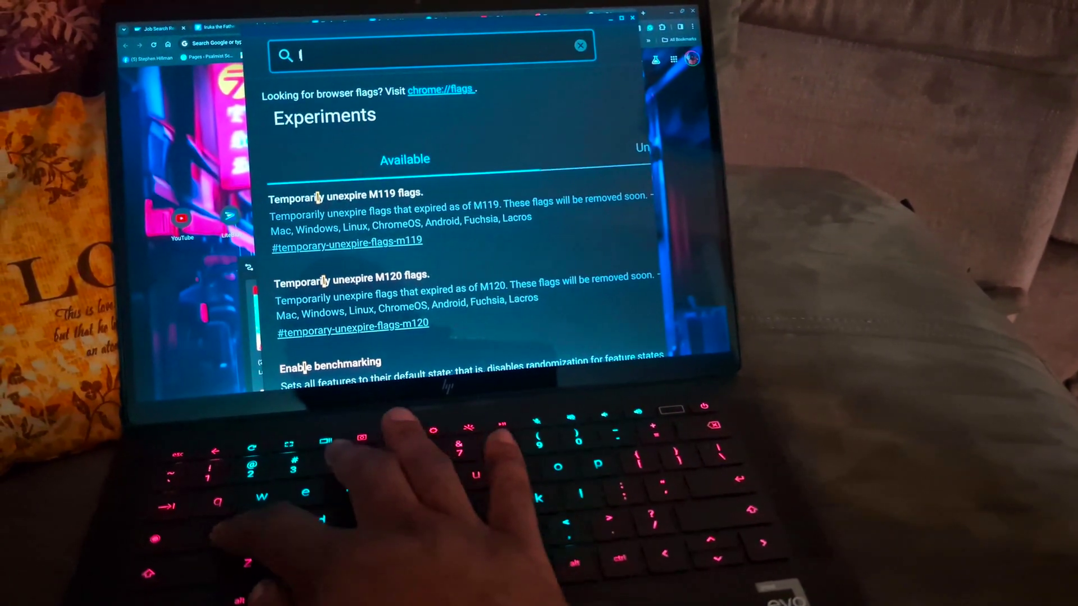
pyautogui.write('a')
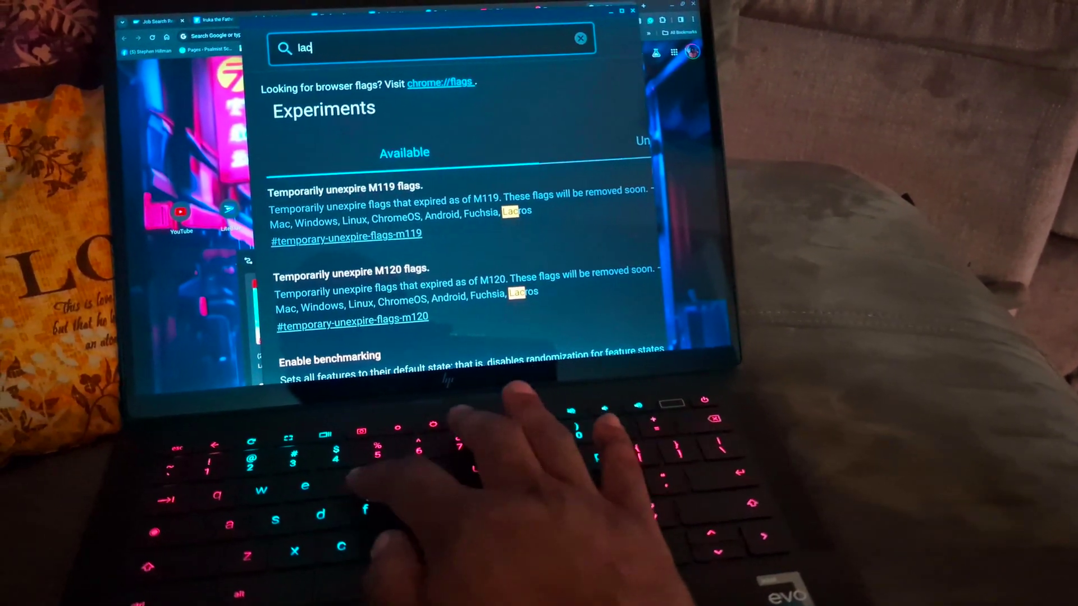
pyautogui.write('cr')
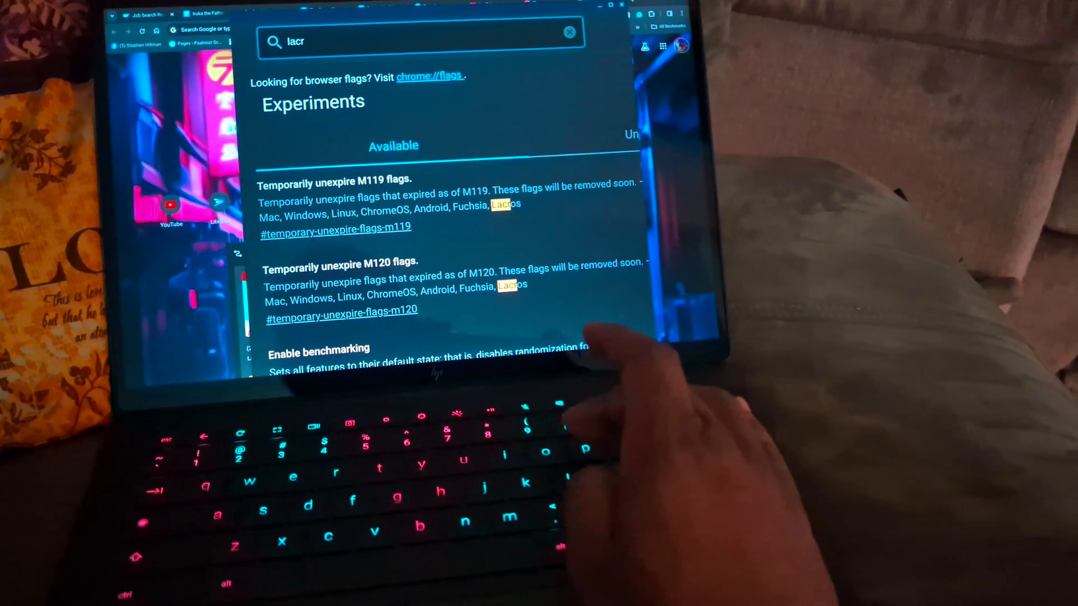
pyautogui.write('os')
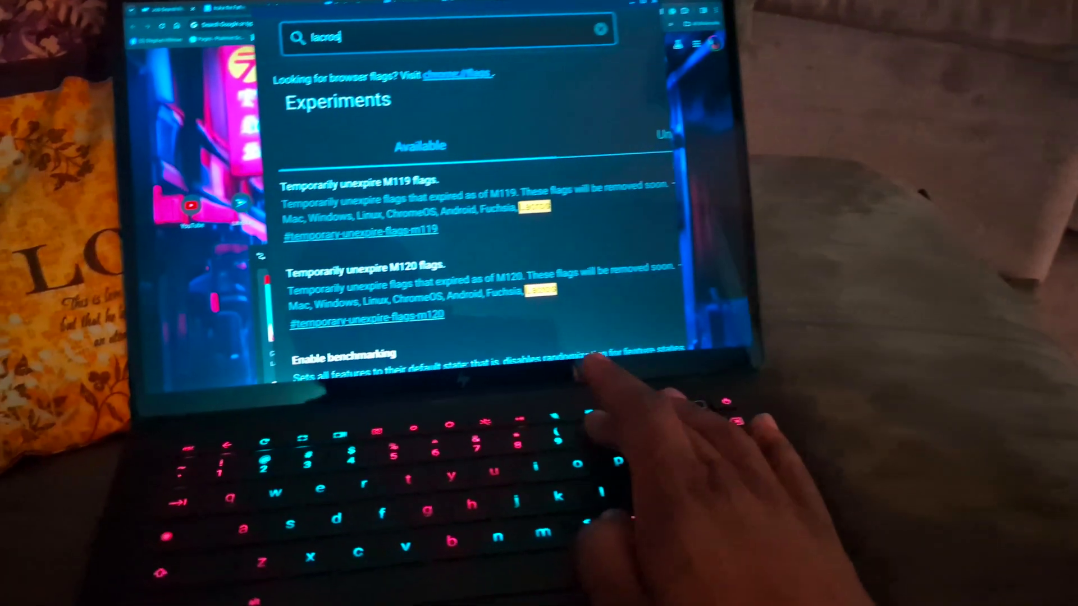
pyautogui.write('-')
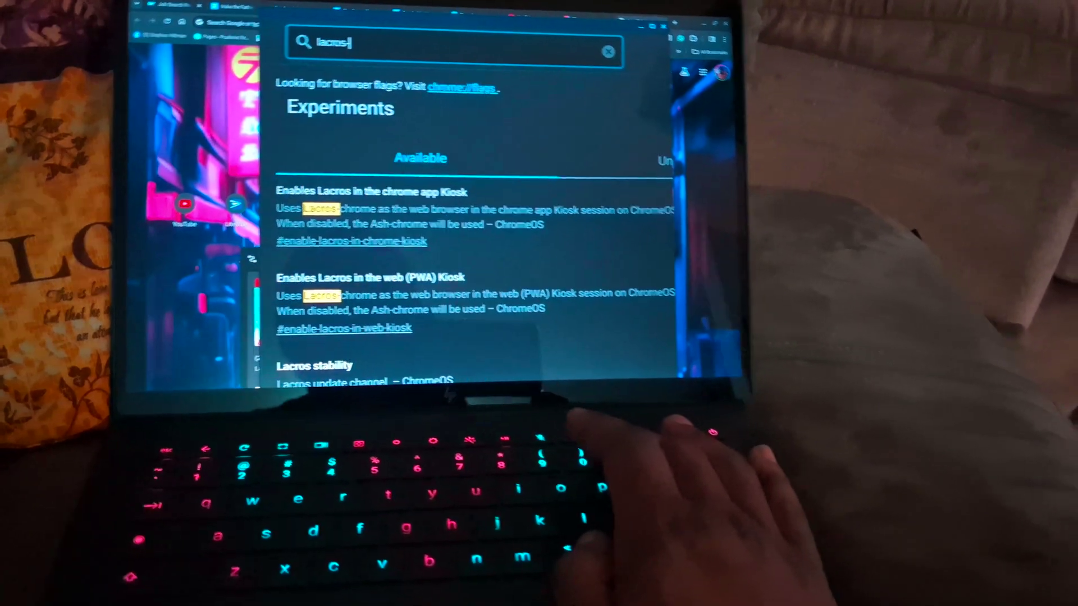
pyautogui.write('o')
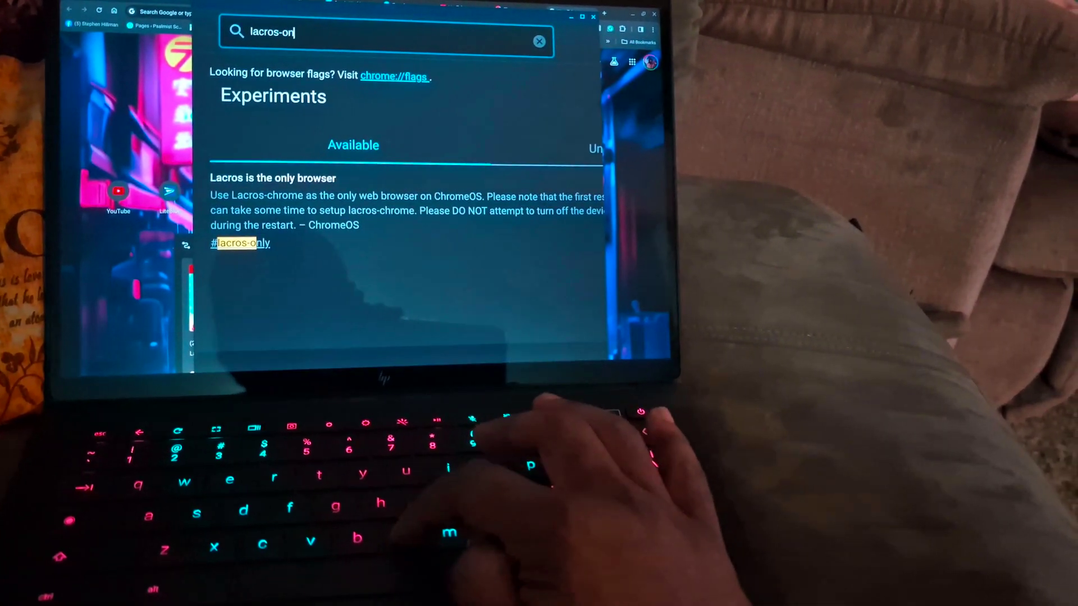
pyautogui.write('n')
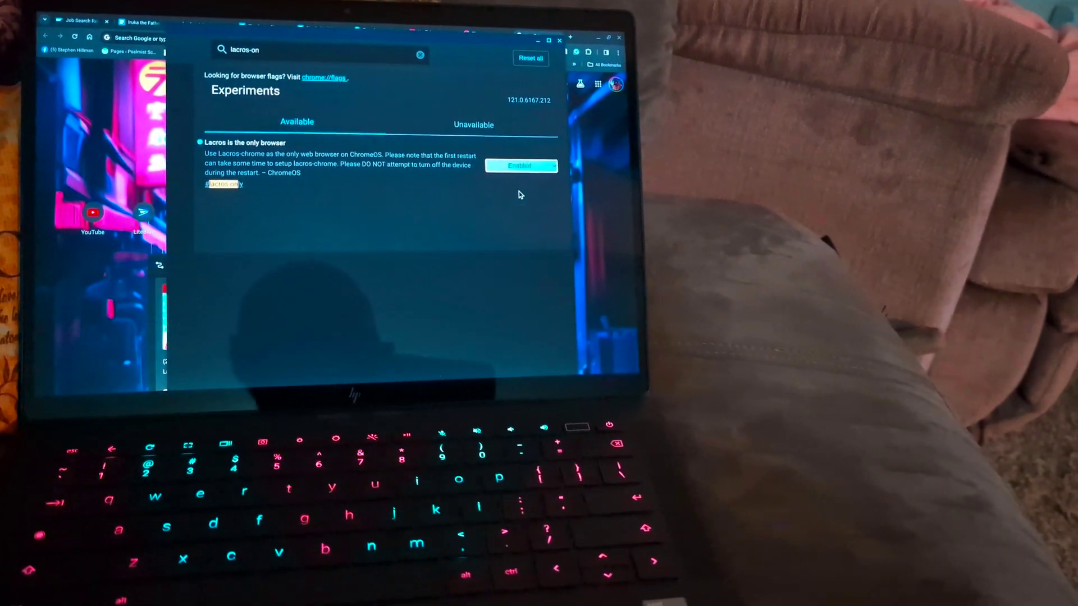
# Set the 'Lacros is the only browser' flag to Enabled.
pyautogui.click(515, 193)
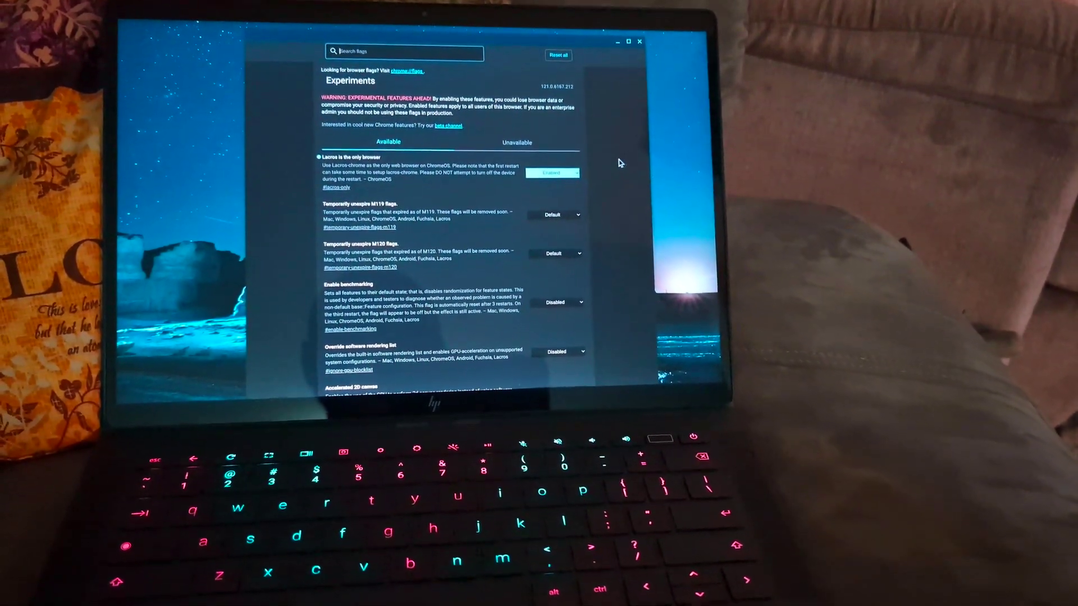
pyautogui.scroll(-5, 535, 232)
pyautogui.scroll(10, 536, 229)
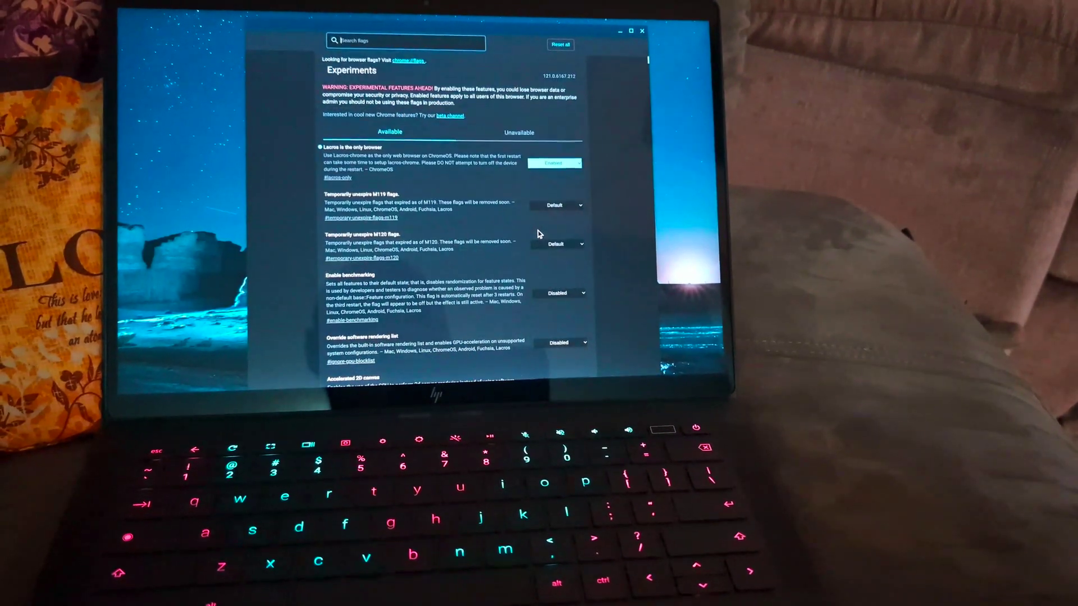
# Close the chrome://flags window and open a new Chrome window from the shelf.
pyautogui.hotkey('ctrl', 'w')
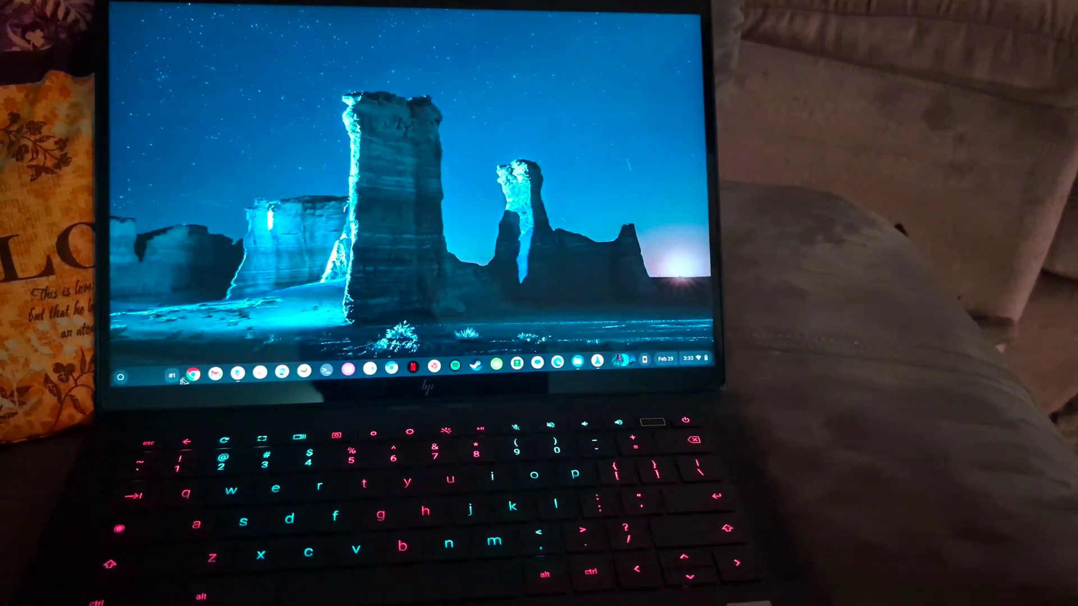
pyautogui.click(196, 374)
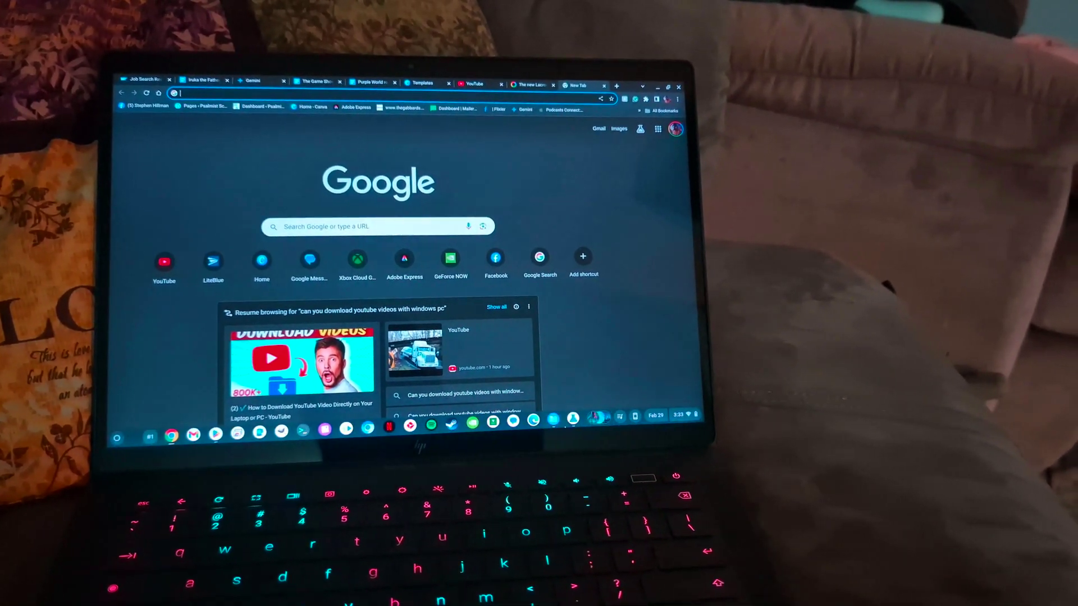
pyautogui.click(598, 411)
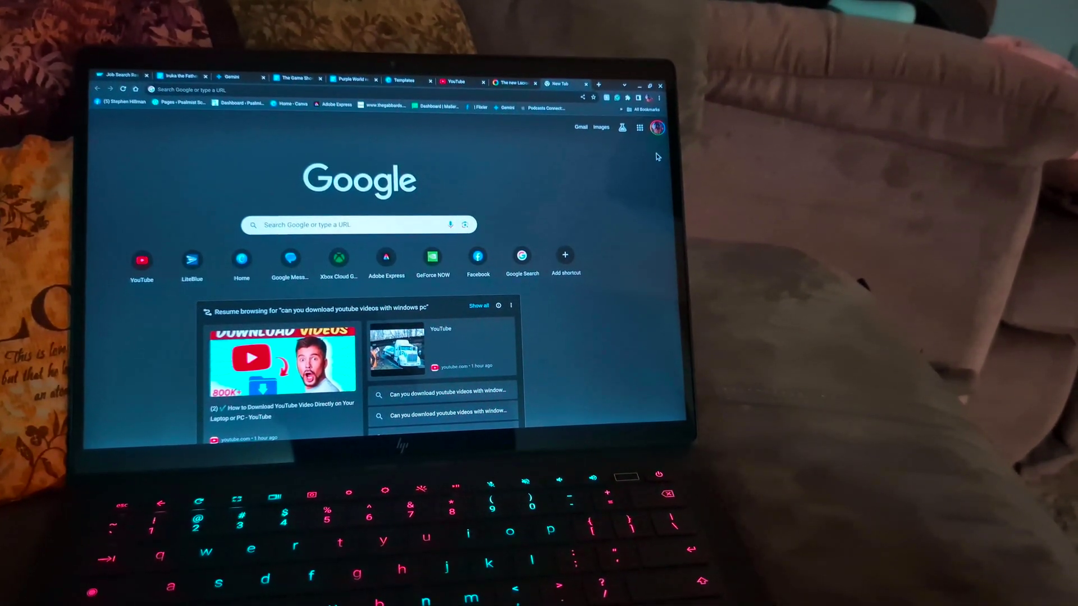
pyautogui.scroll(5, 663, 160)
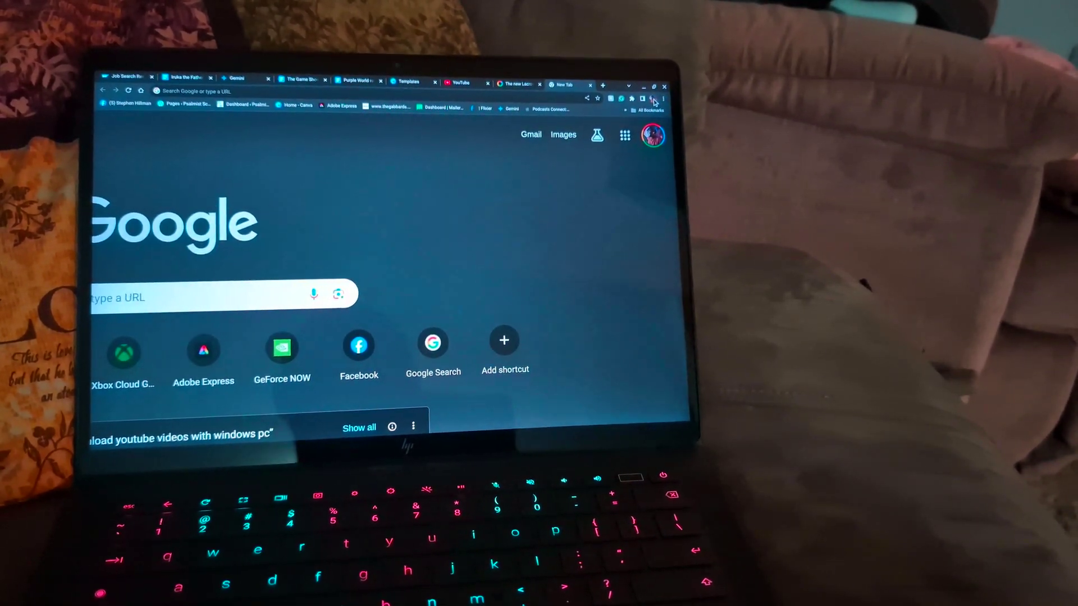
pyautogui.click(655, 102)
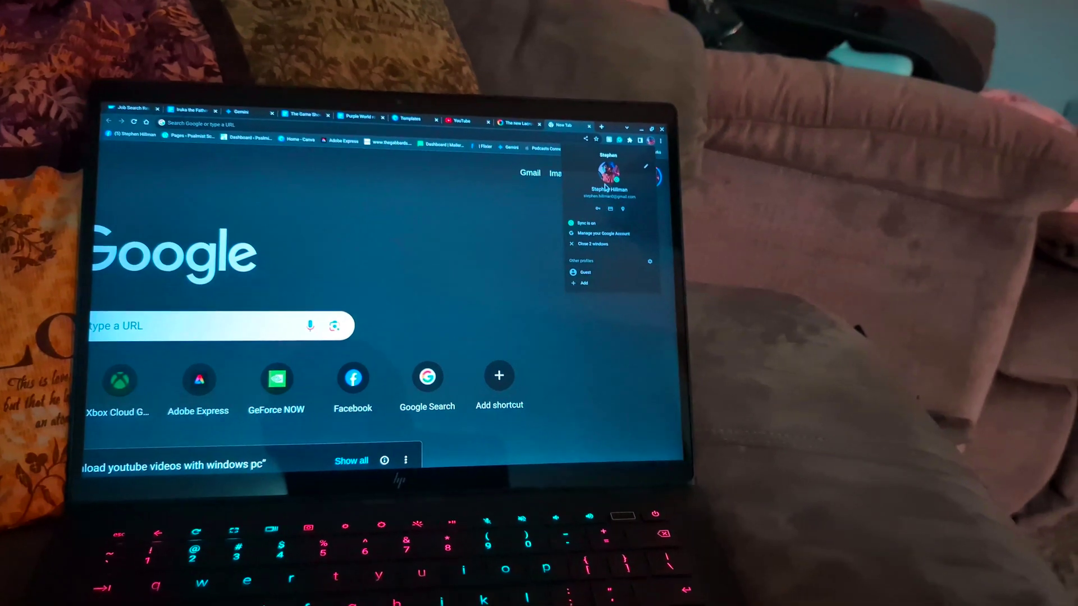
pyautogui.scroll(-4, 469, 242)
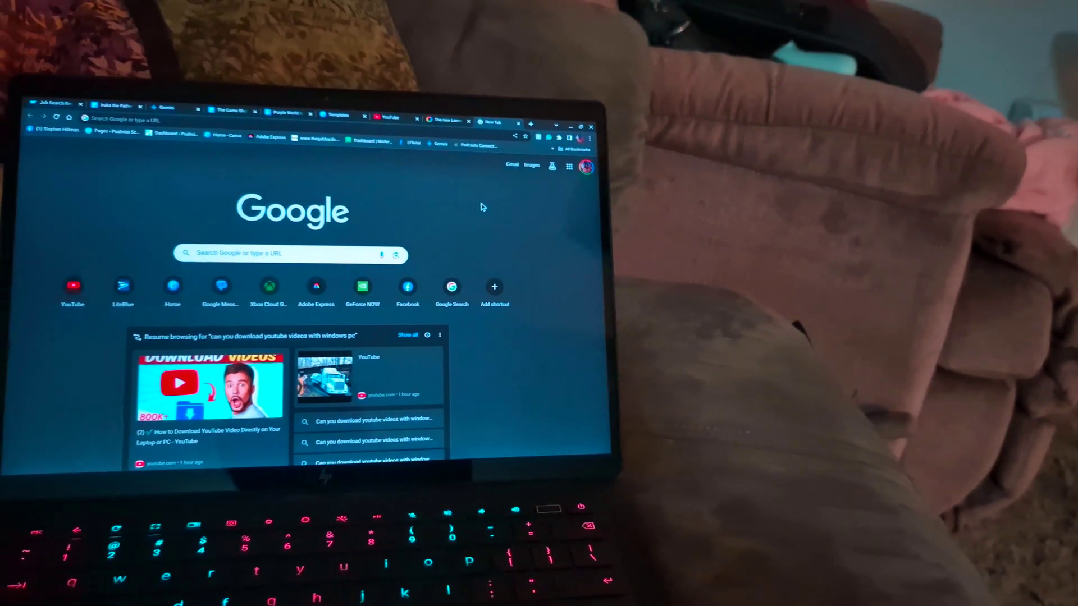
pyautogui.scroll(1, 489, 209)
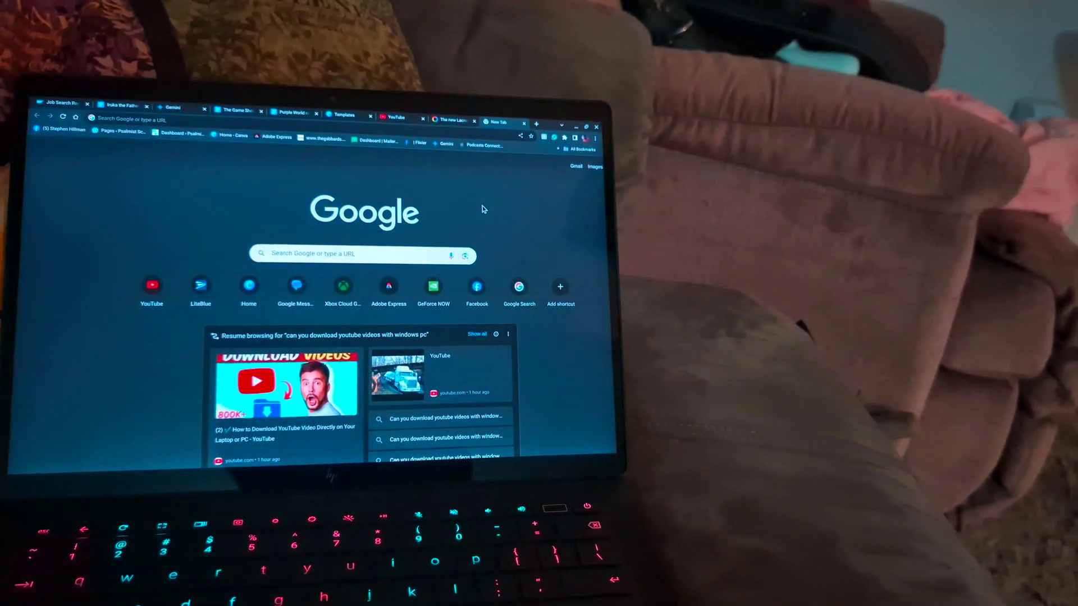
pyautogui.scroll(-1, 489, 211)
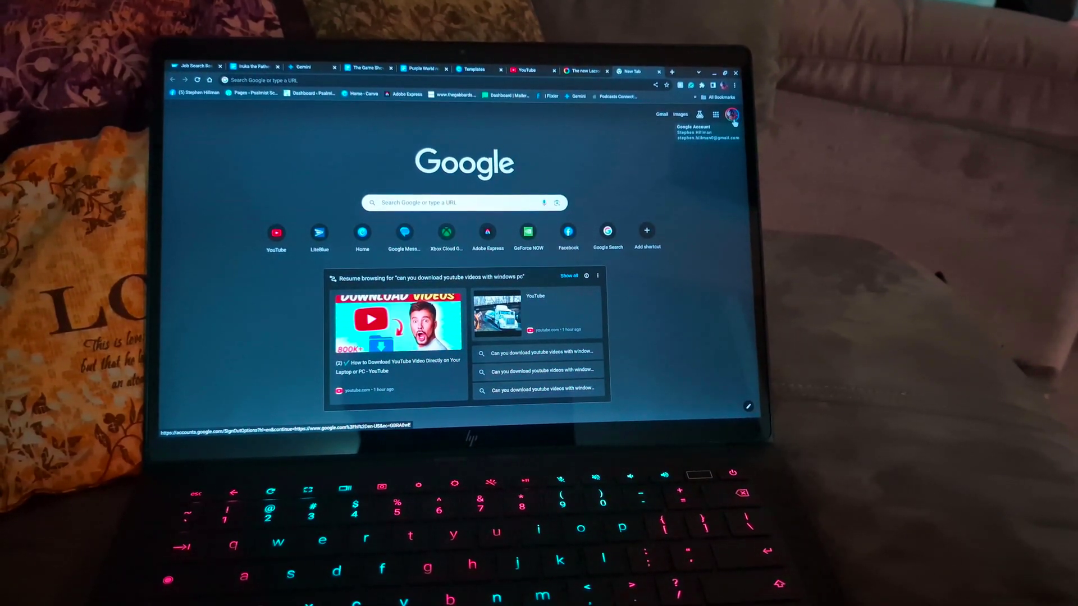
pyautogui.click(717, 83)
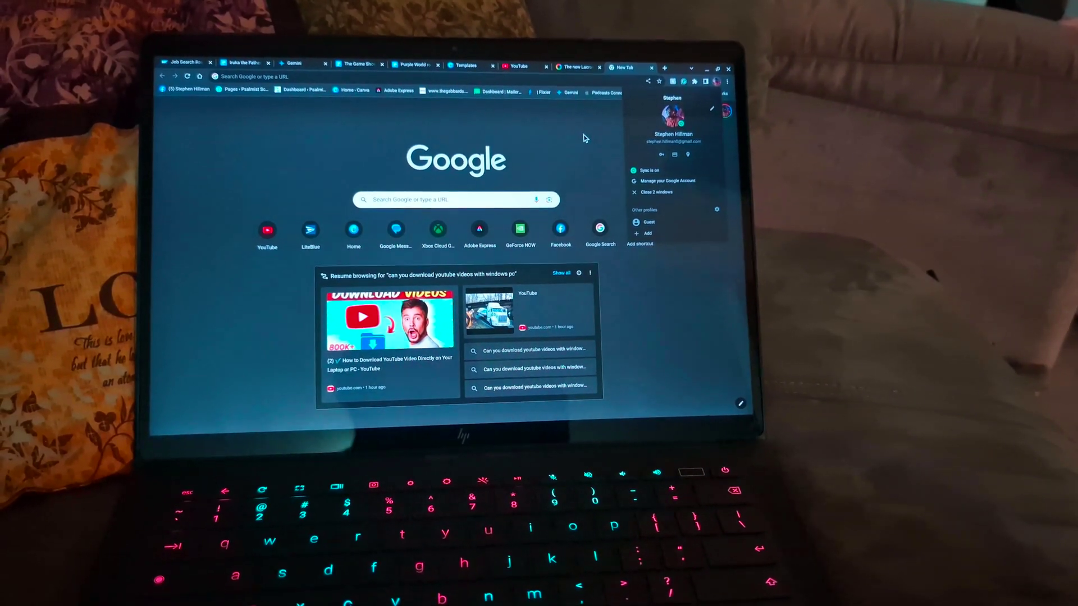
pyautogui.click(584, 137)
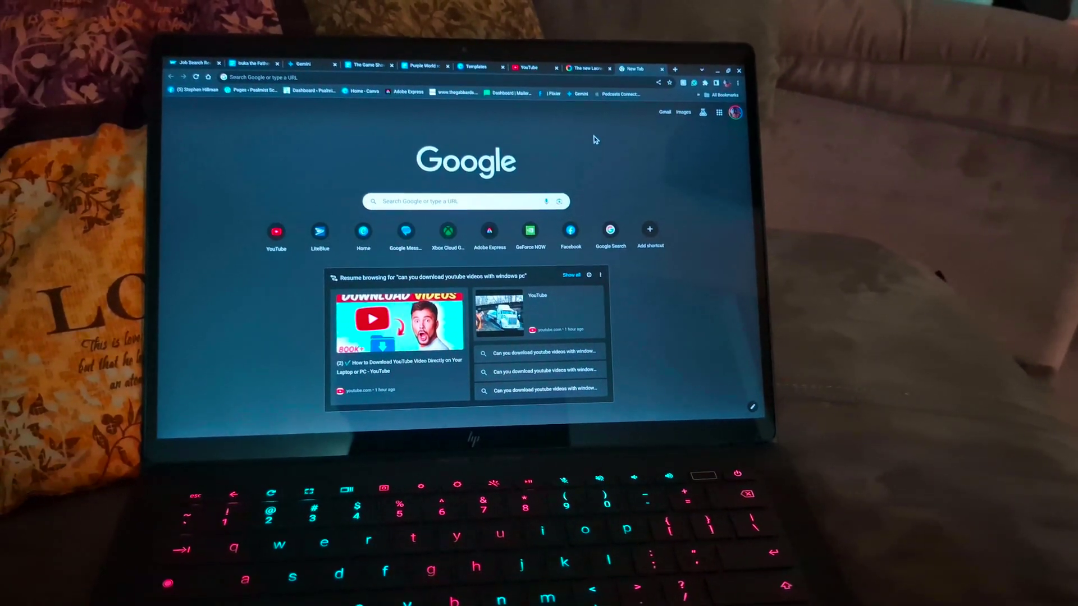